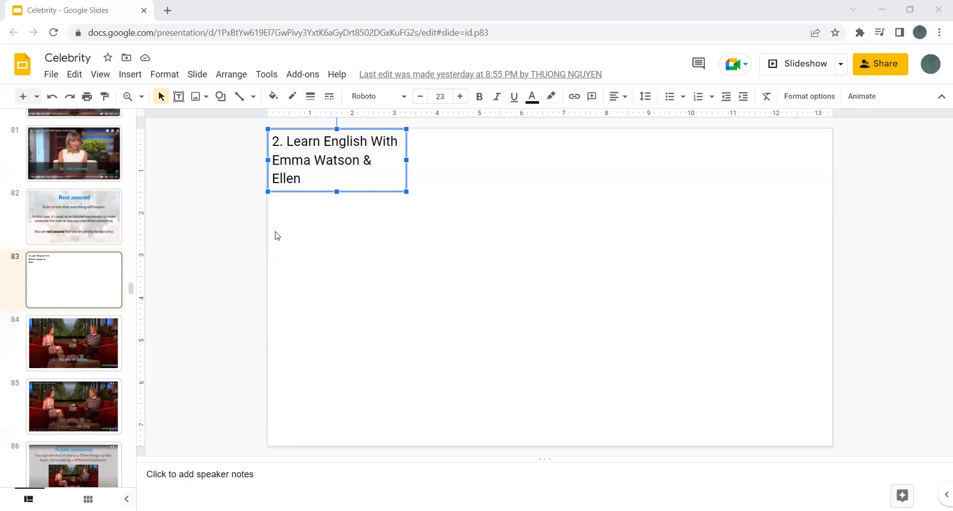
- Open slide 84, the first Ellen clip, and advance through the dating slides to slide 87
left_click(81, 338)
key("Down")
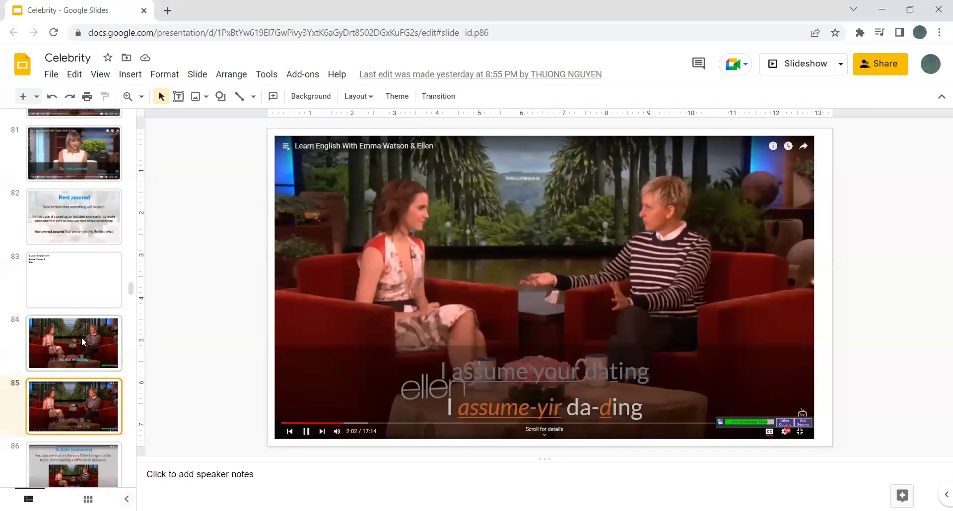
key("Down")
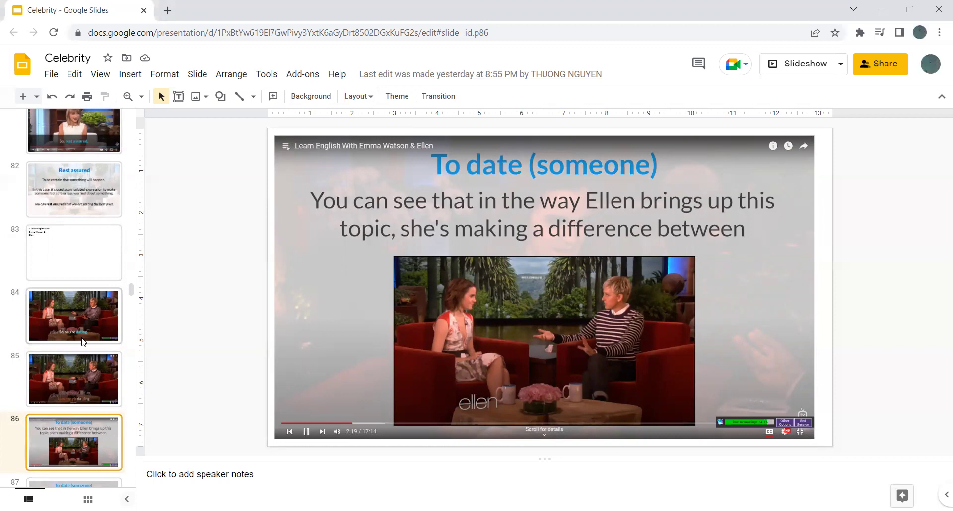
key("Down")
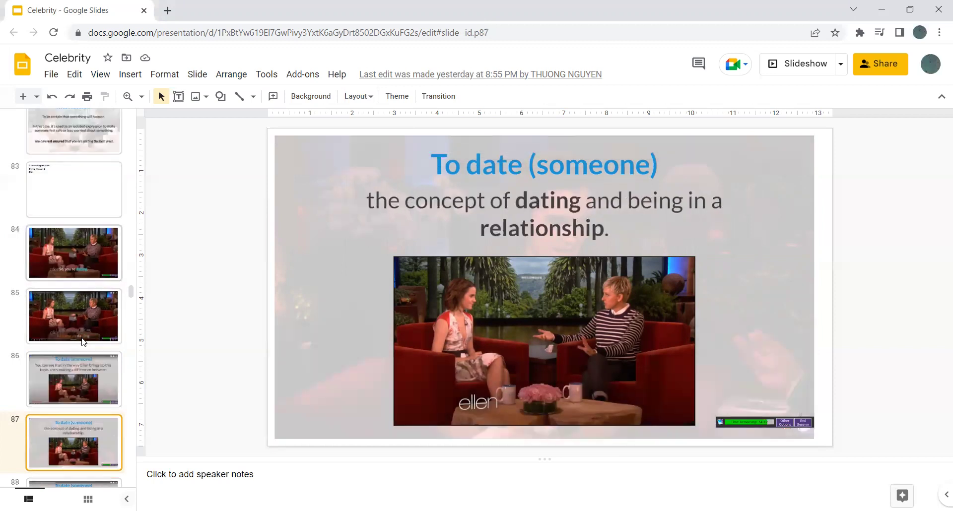
- Continue past the relationship and officially-a-couple slides to slide 91's Emma Watson clip
key("Down")
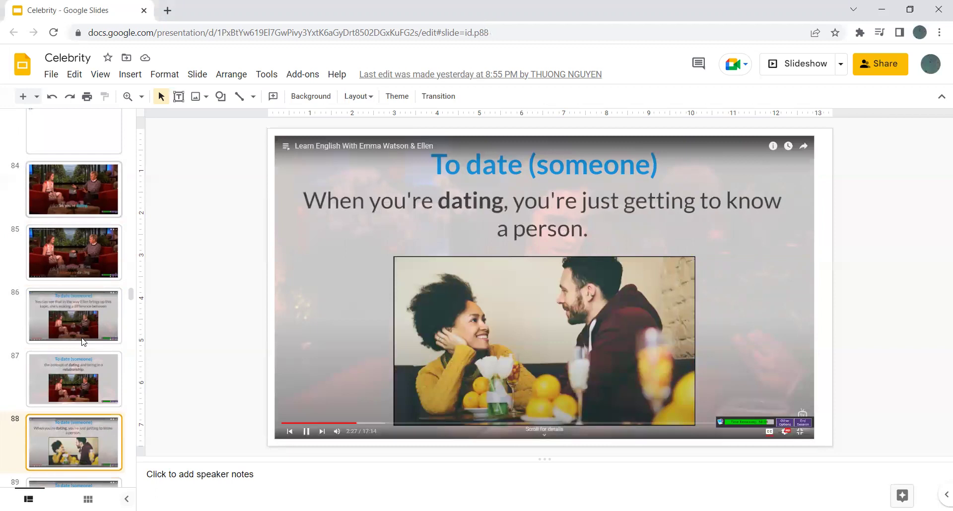
key("Down")
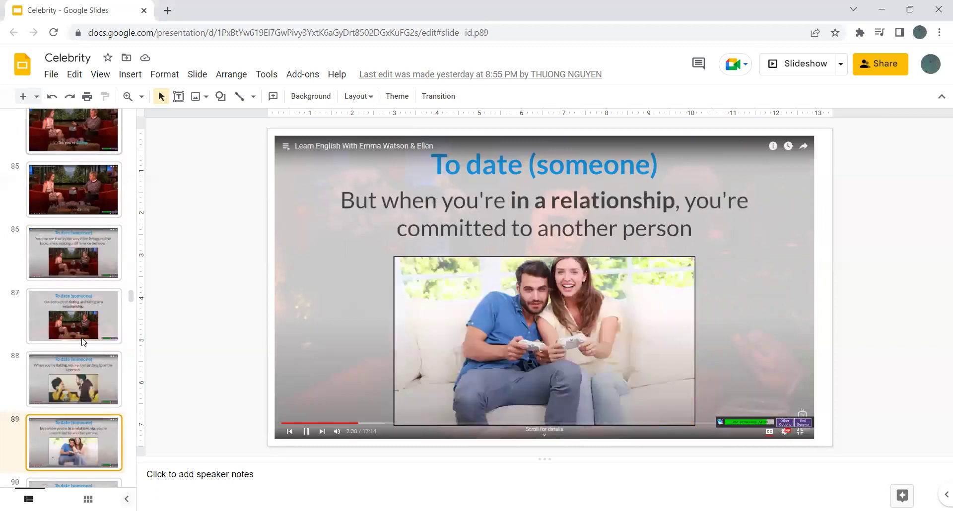
key("Down")
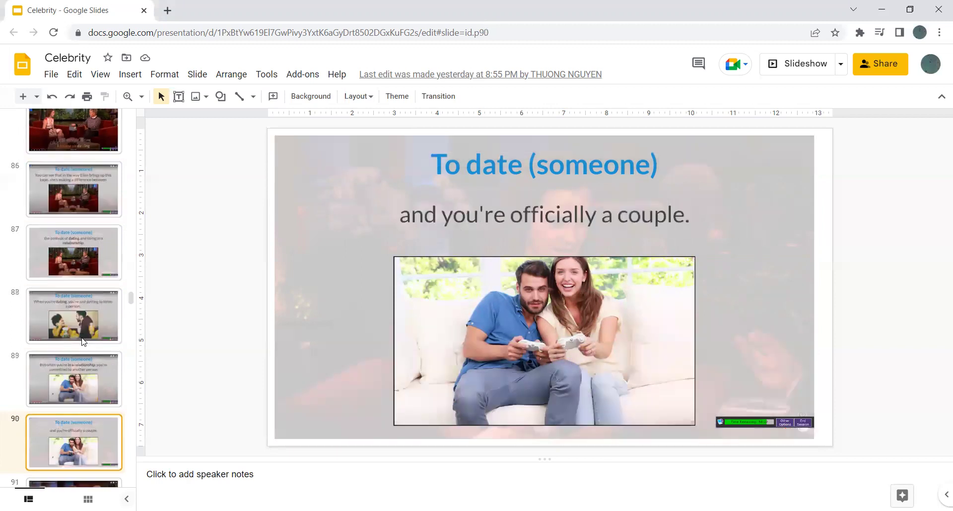
key("Down")
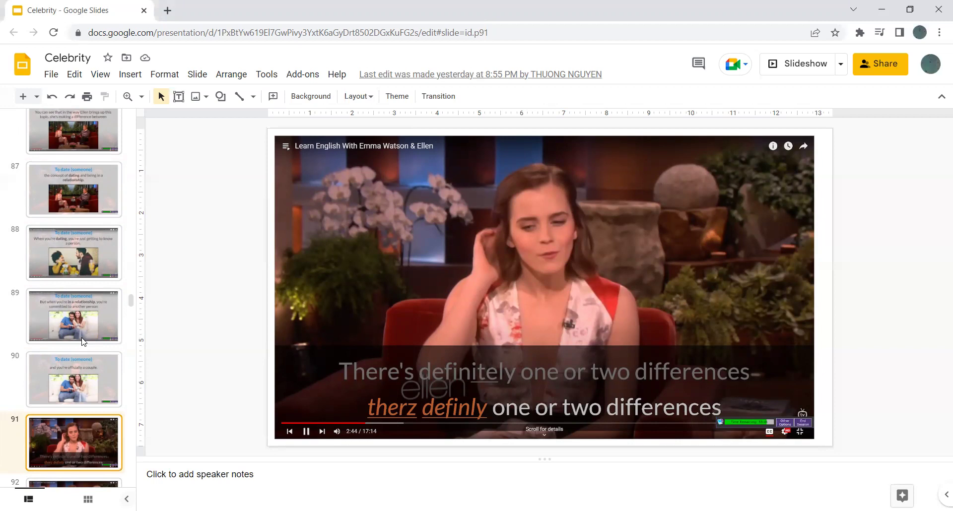
- Move from slide 92's clip through the One or two differences slides to slide 95
key("ctrl+v")
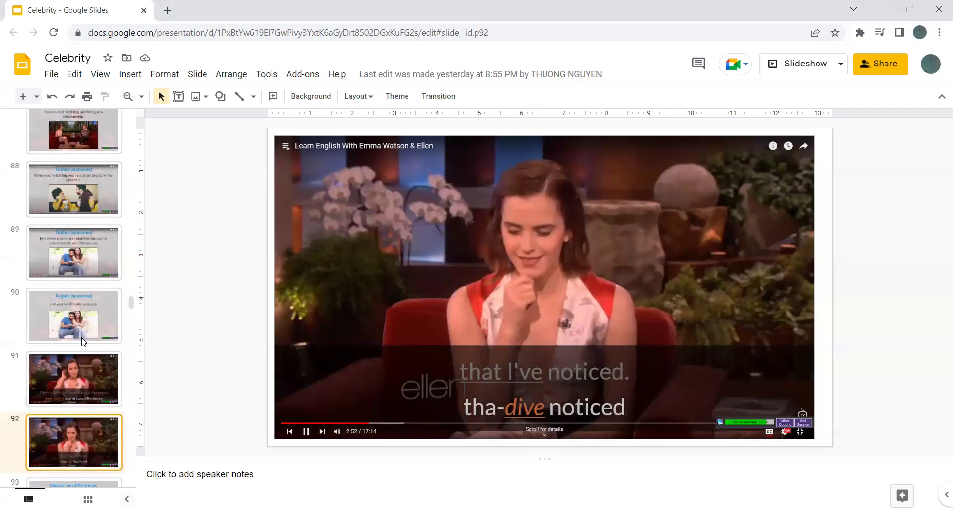
key("Down")
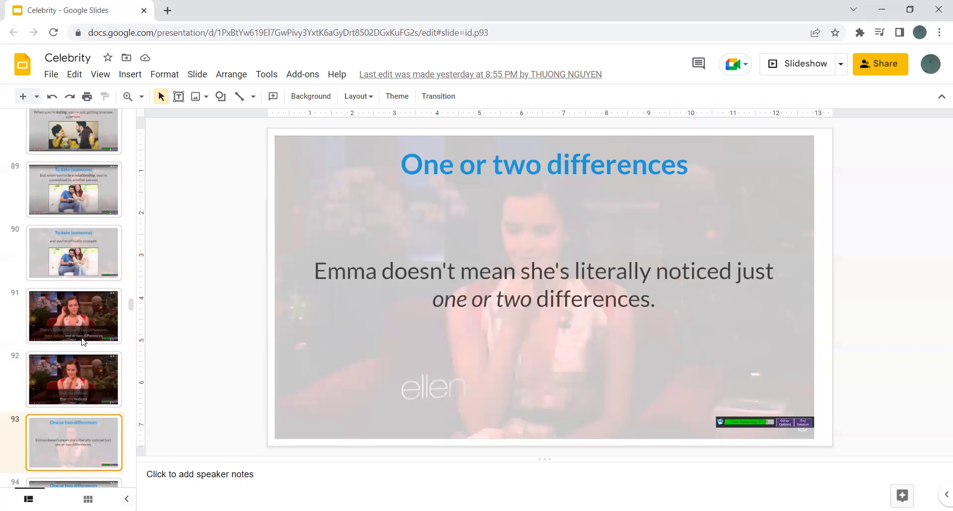
key("Down")
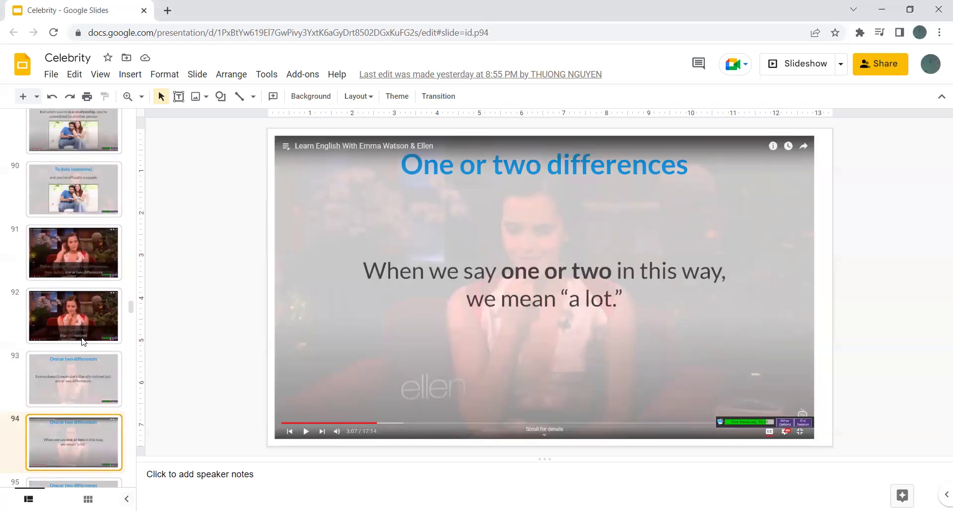
key("Down")
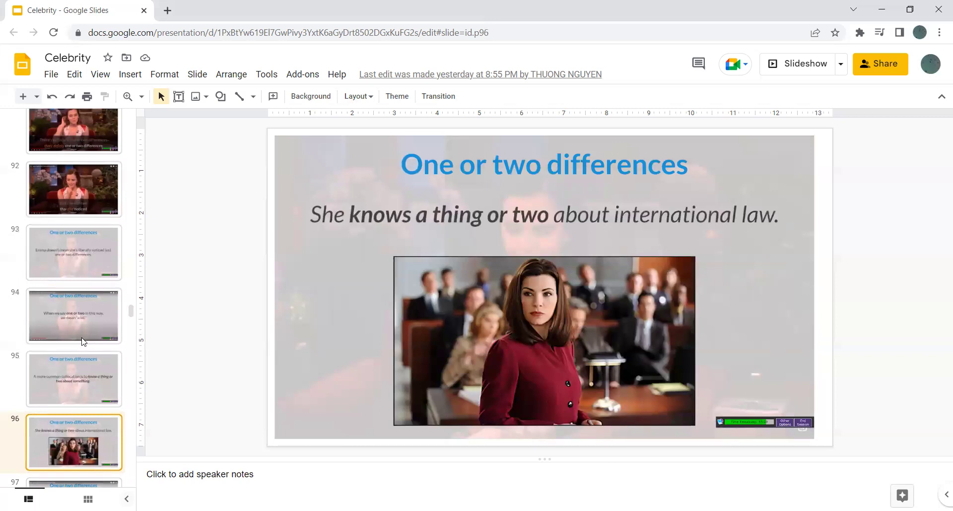
- Advance through the well put together and well-mannered clips to slide 100's definition
key("Down")
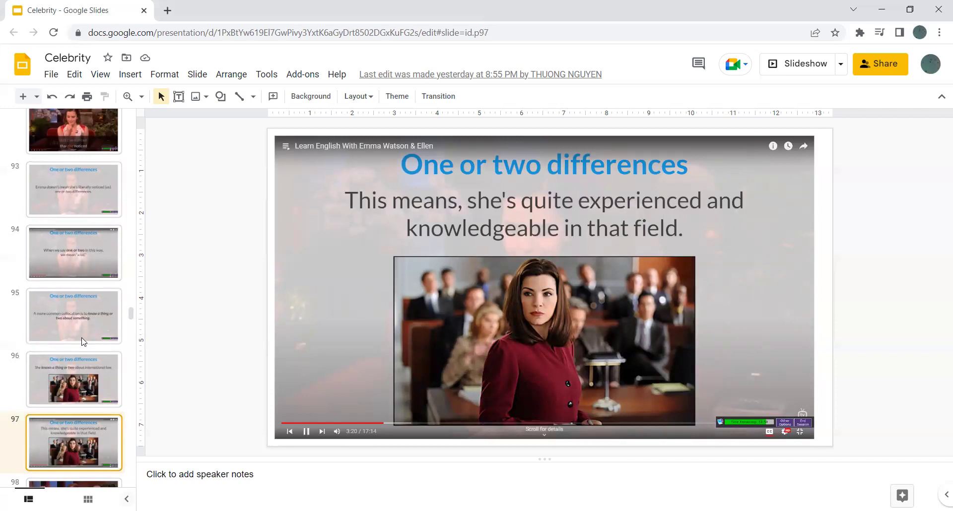
key("Down")
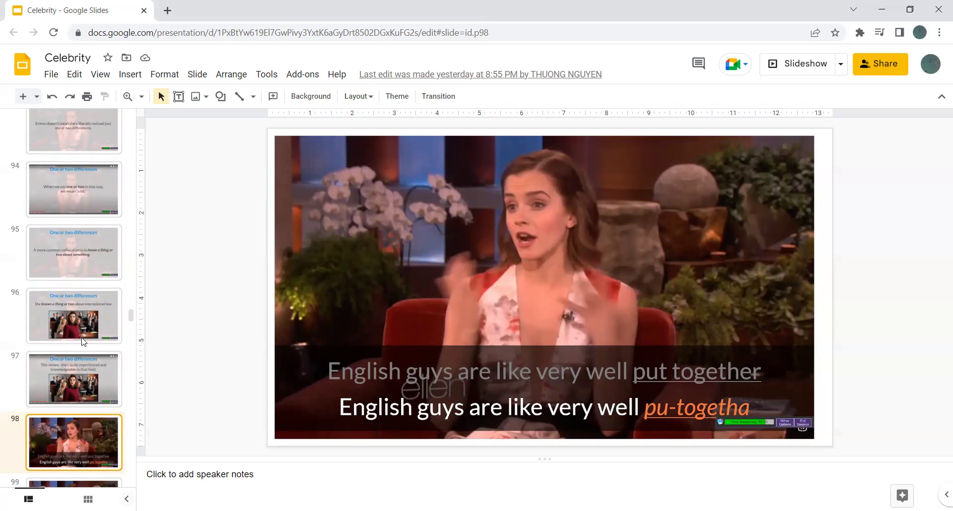
key("Down")
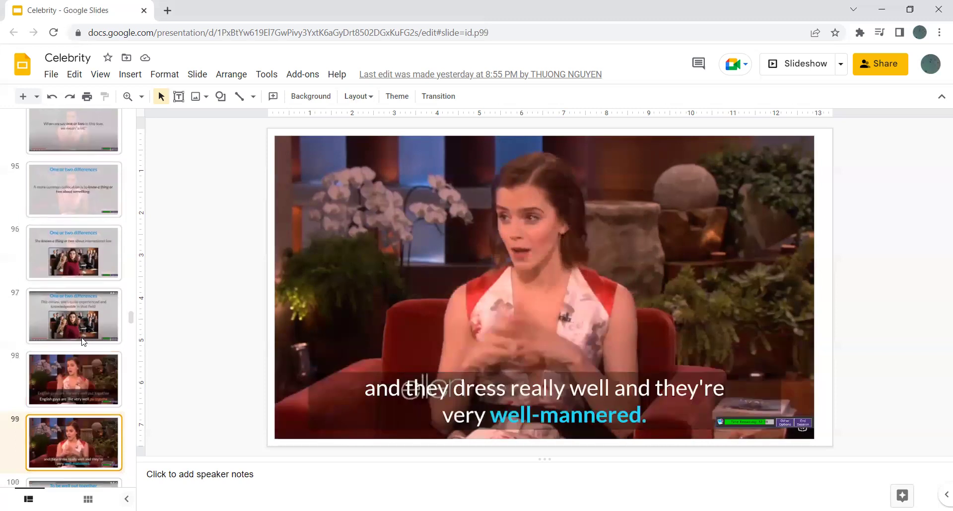
key("Down")
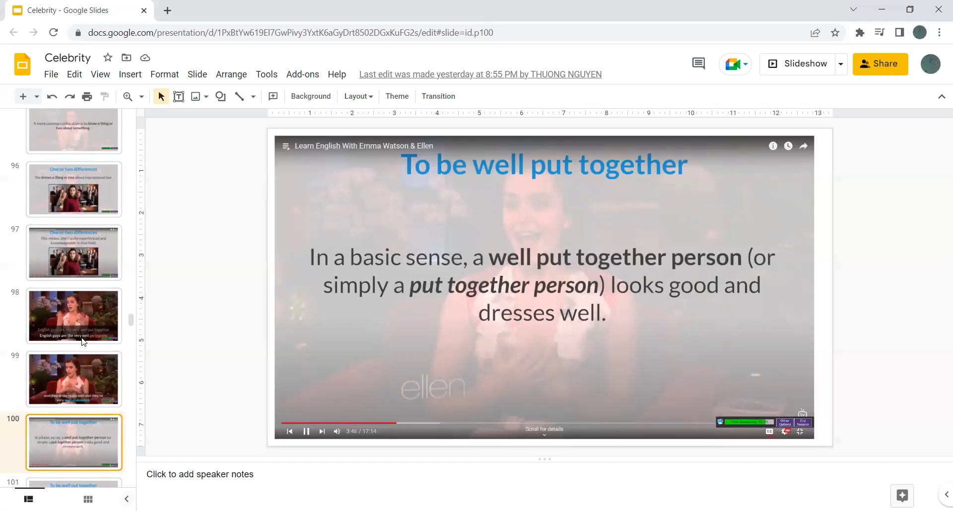
- Step from slide 101 past the Well-mannered definition to slide 105's 'restrained' clip
key("Down")
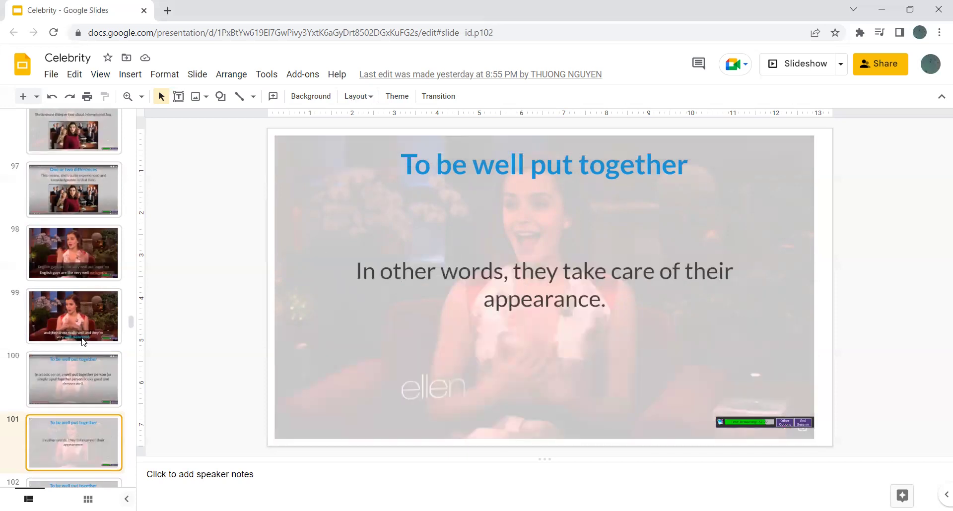
key("Down")
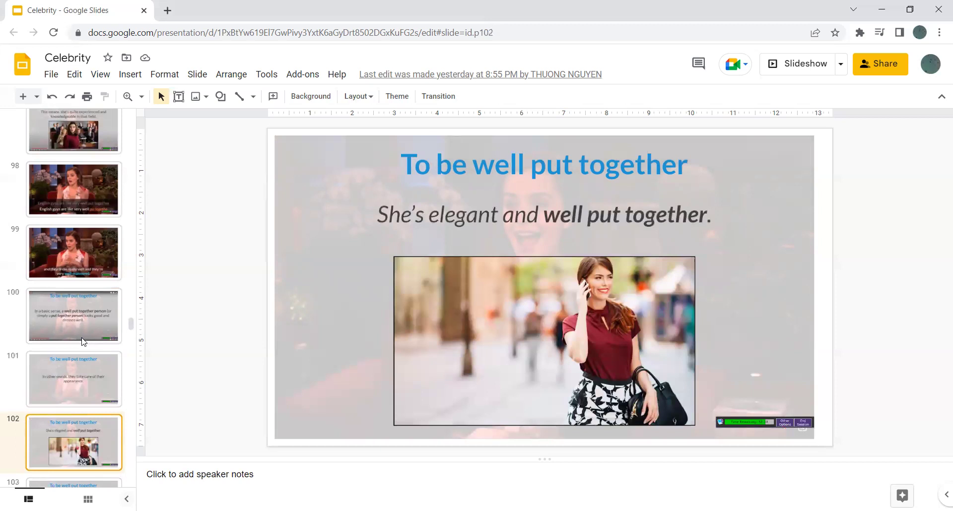
key("Down")
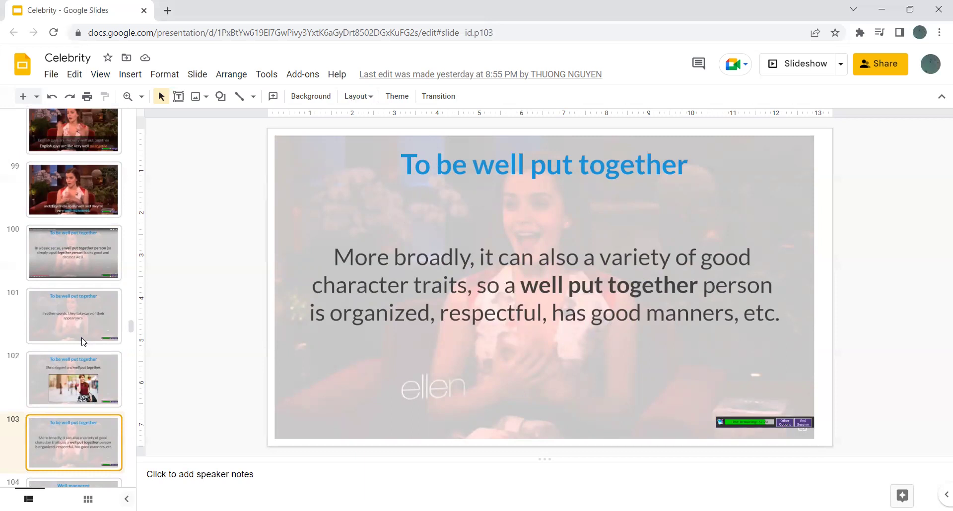
key("Down")
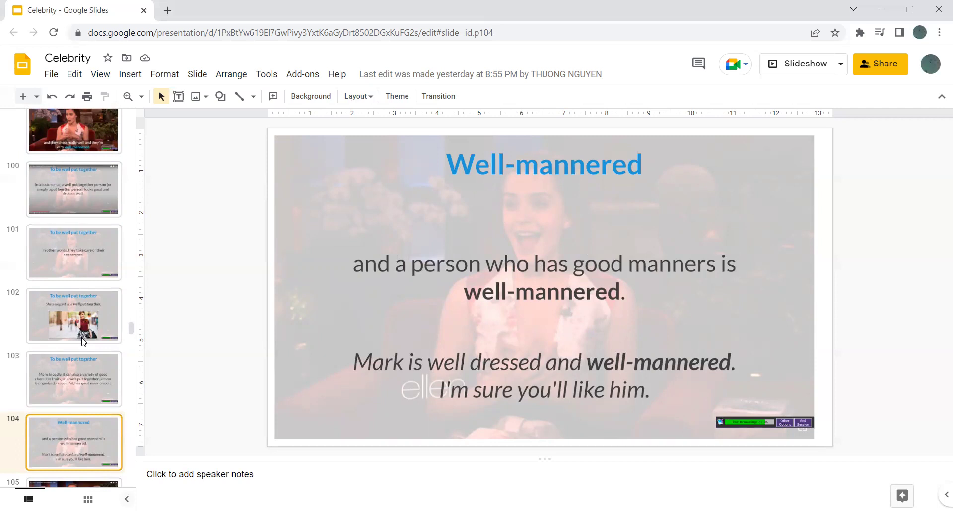
key("Down")
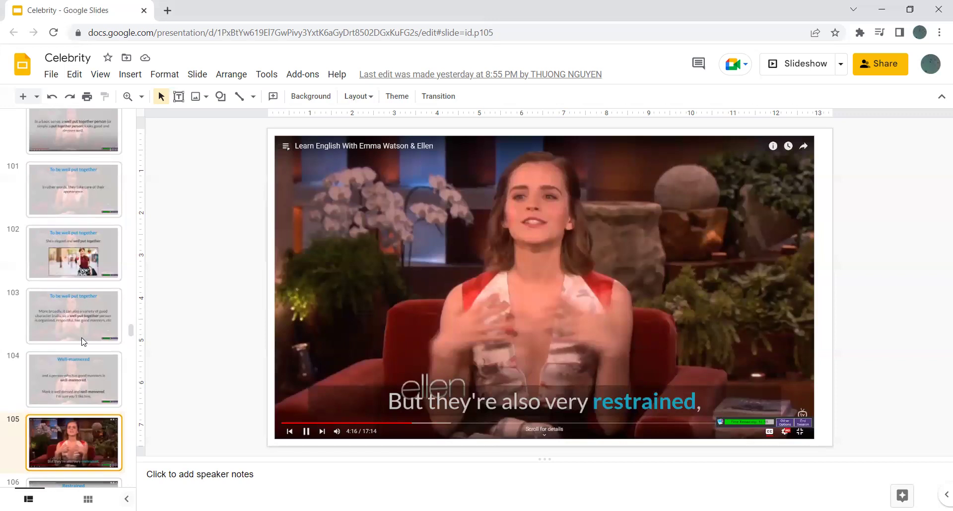
- Go through the Restrained definition and Messi example slides to slide 109
key("Down")
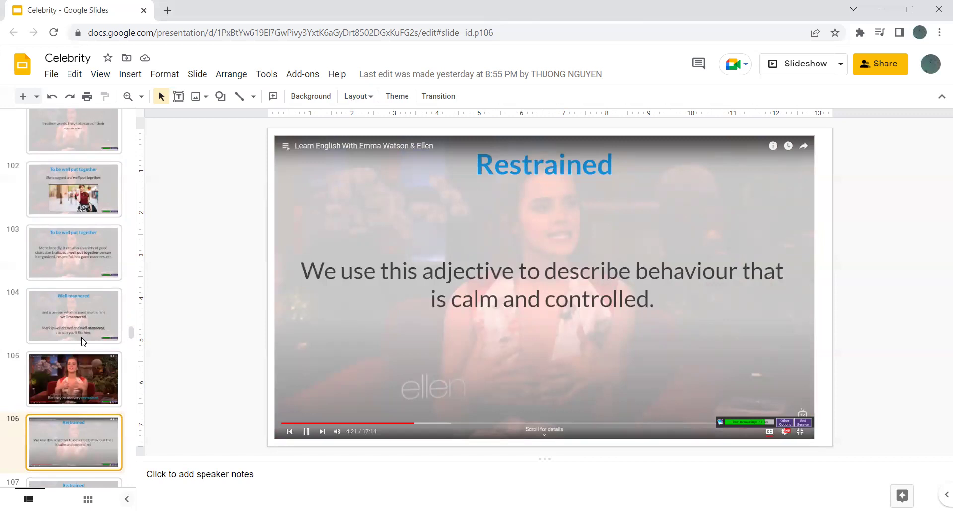
key("Down")
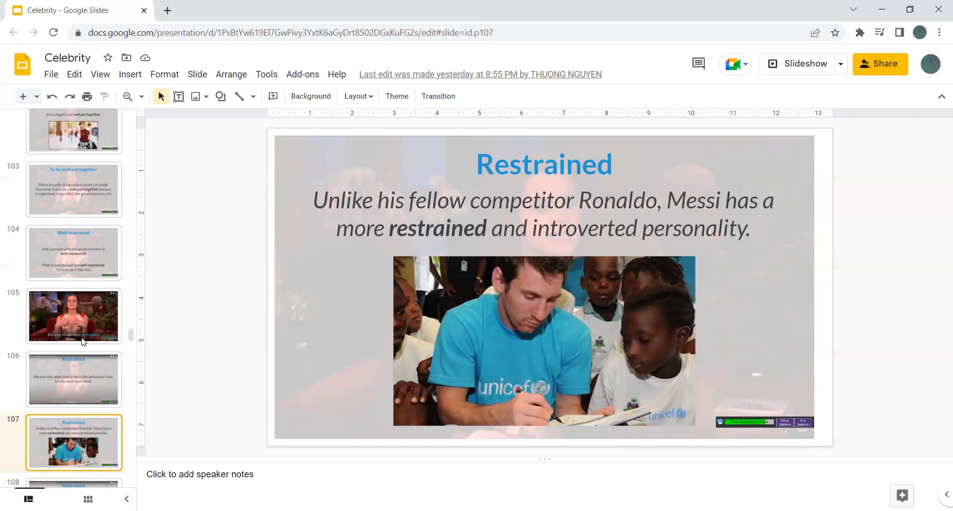
key("Down")
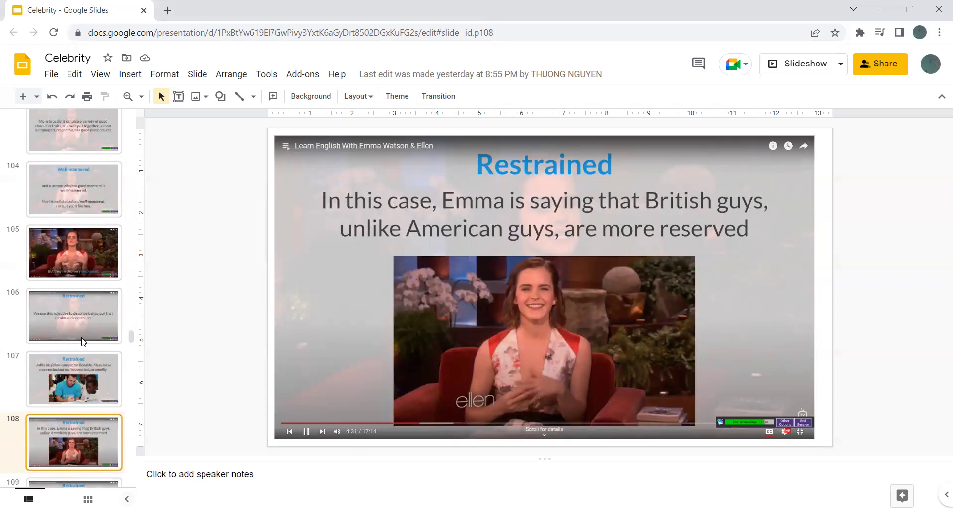
key("Down")
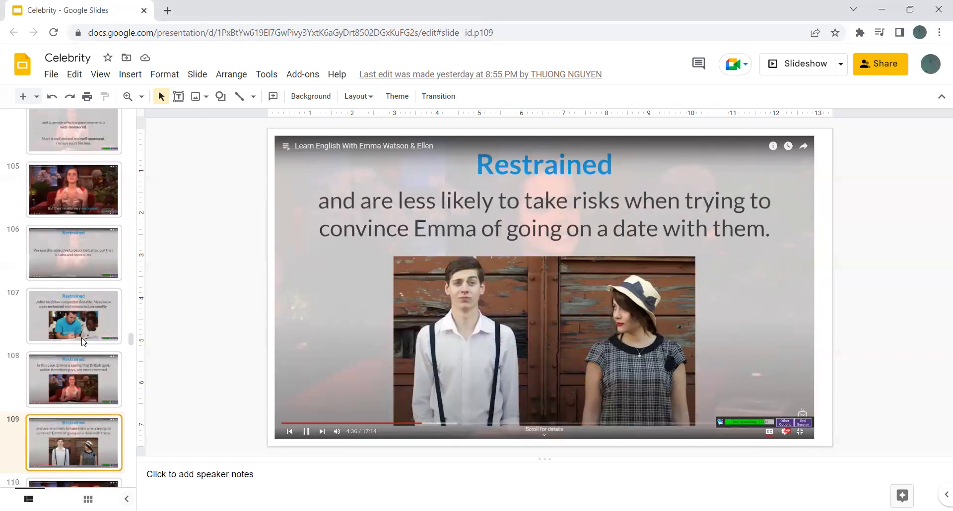
- Advance through the courting clip and Courting definition slides to slide 114's REPEAT clip
key("Down")
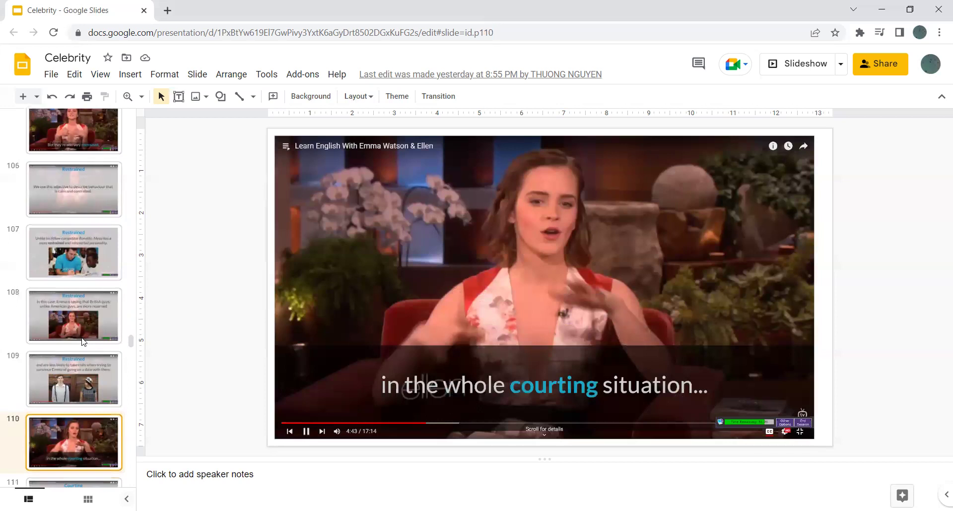
key("Down")
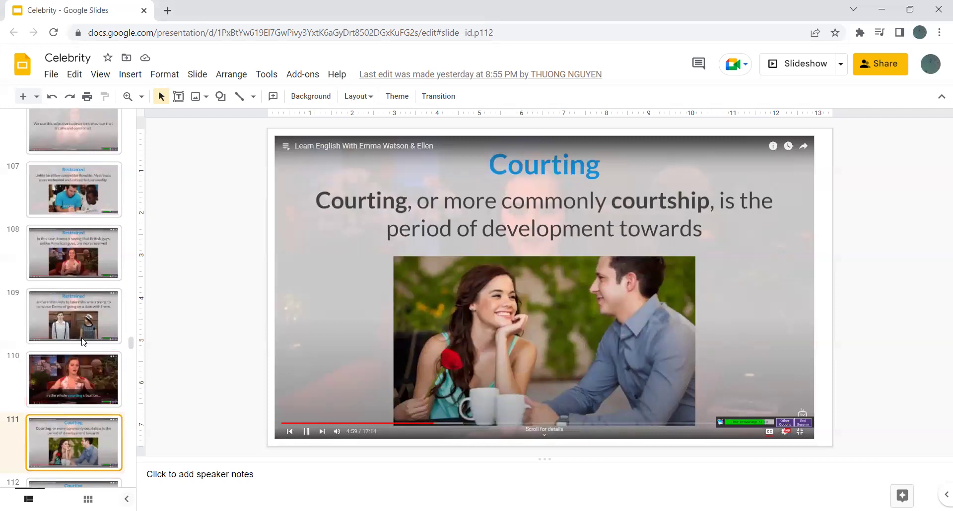
key("Down")
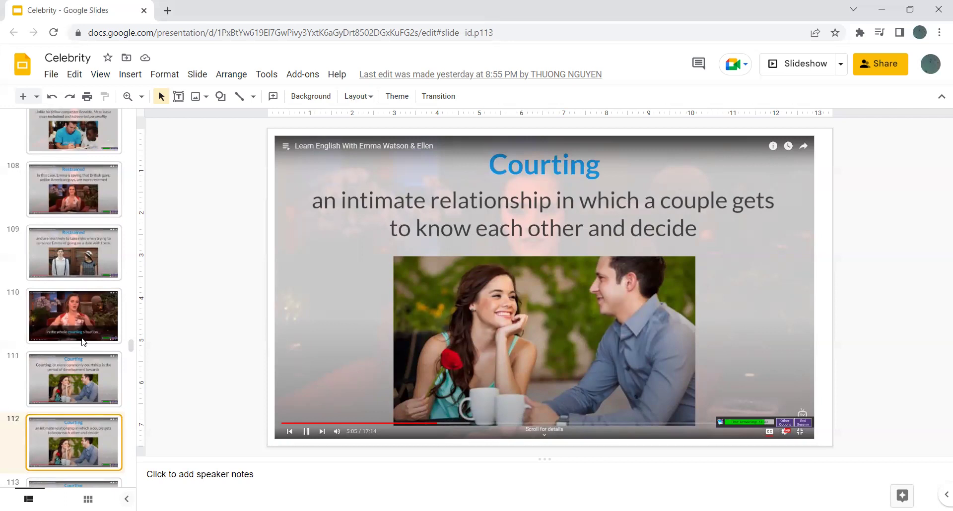
key("Down")
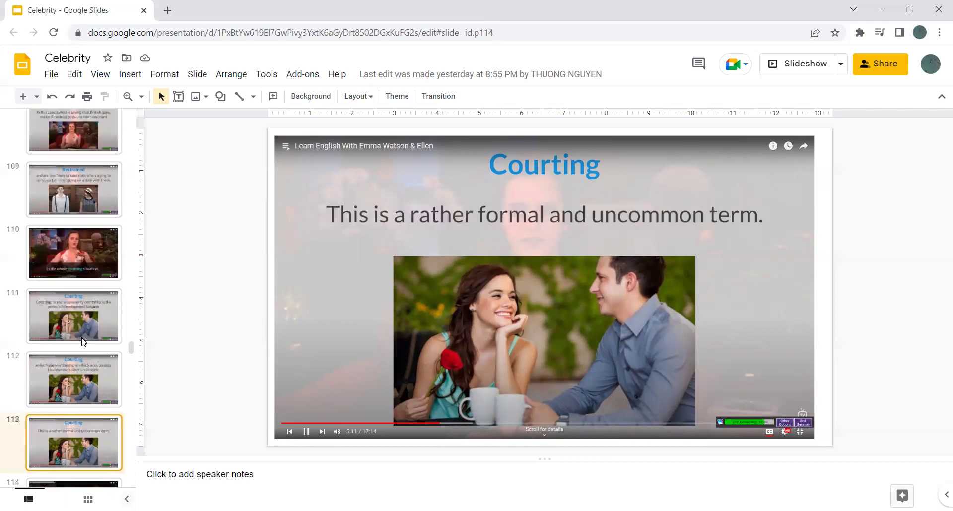
key("Down")
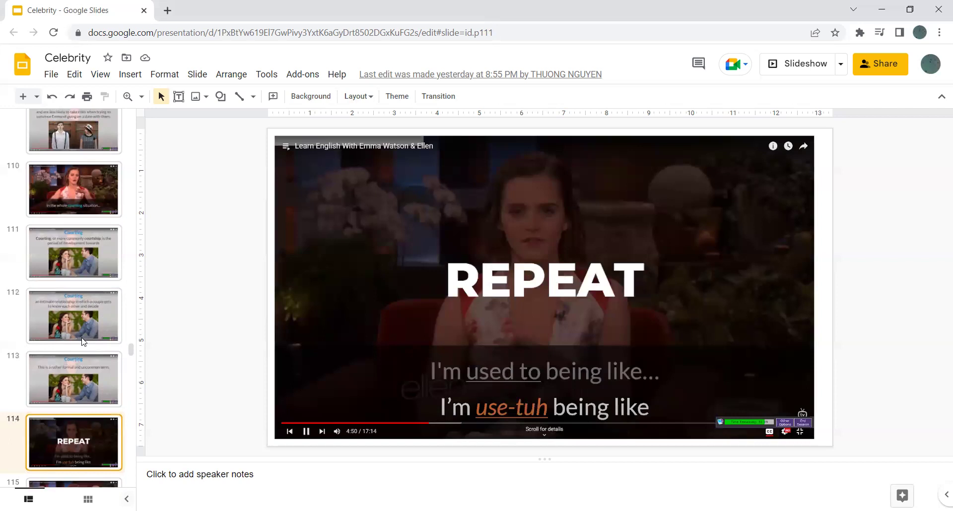
- Advance from slide 115 to slide 119, the 'few nights in to Brown' clip
key("Down")
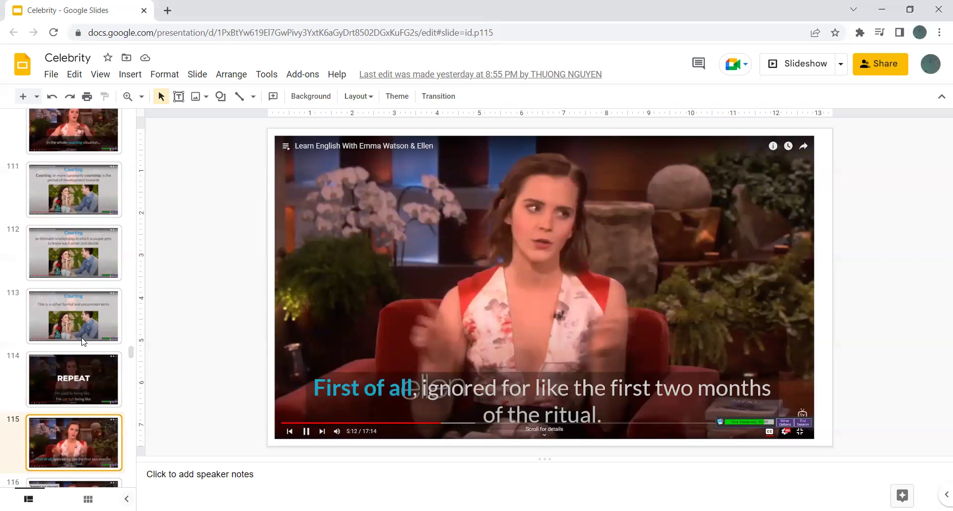
key("Down")
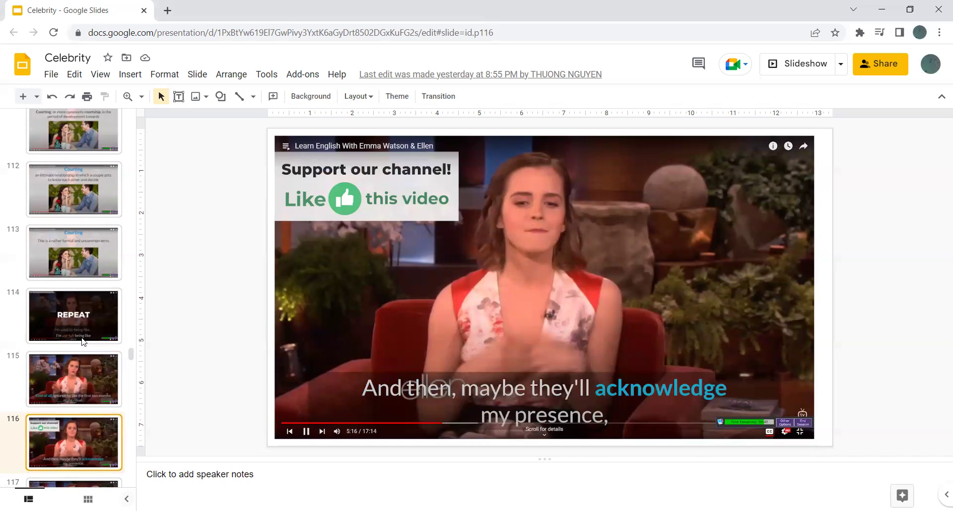
key("Down")
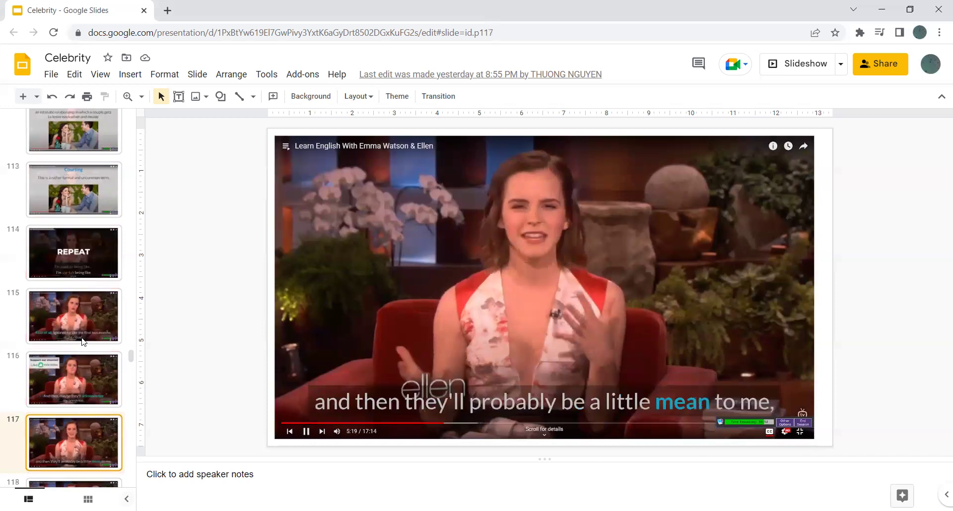
key("Down")
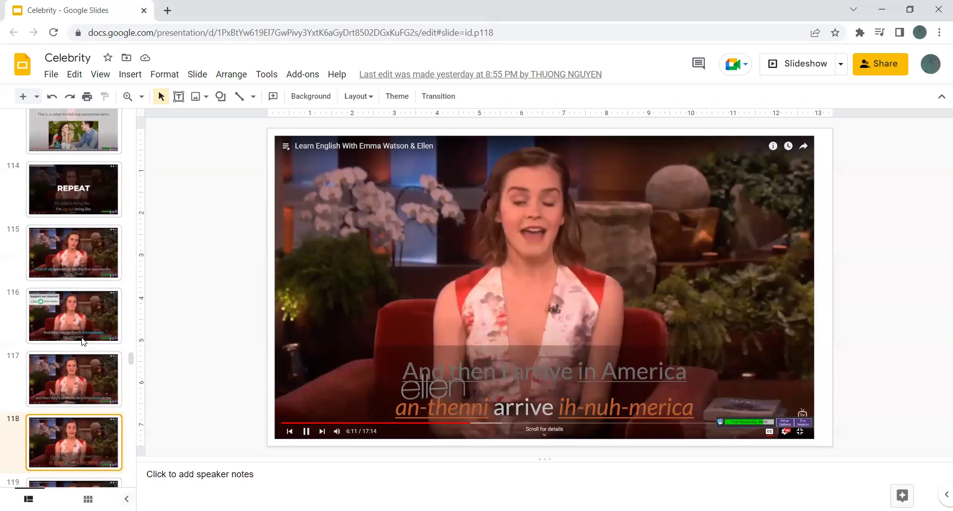
key("Down")
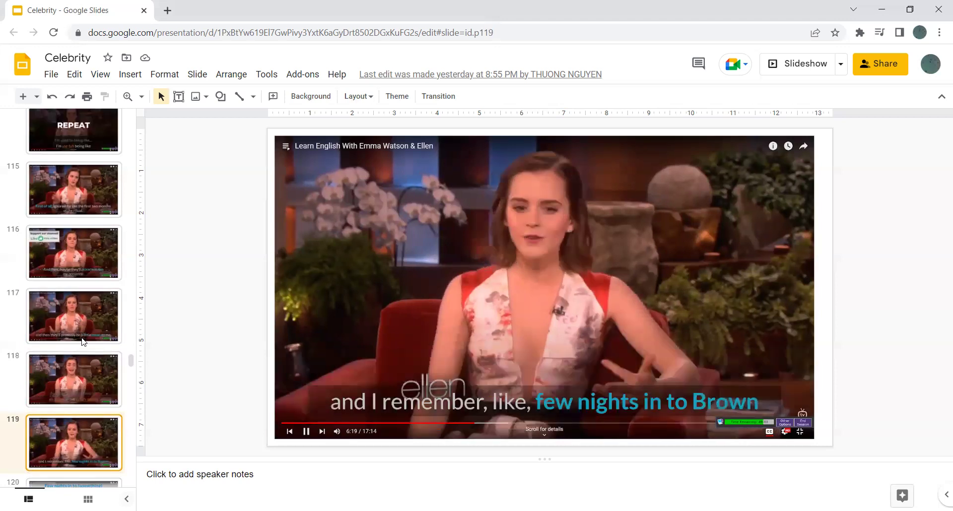
- Show the 'Few nights in to' definition, then both Brown University slides
key("Down")
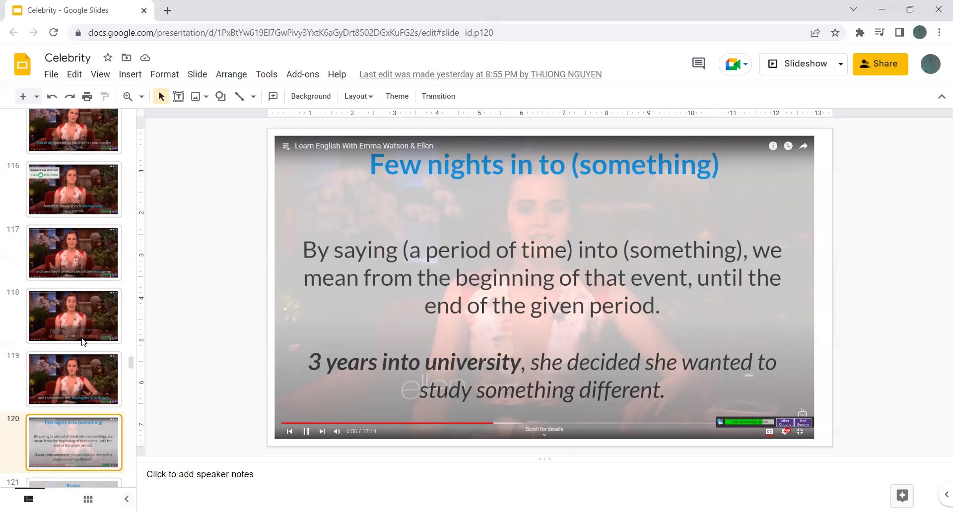
key("Down")
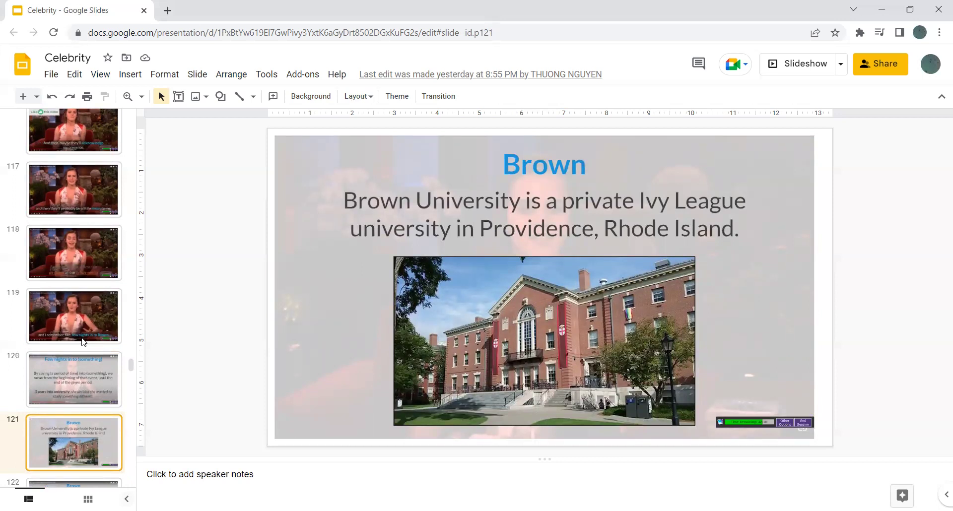
key("Down")
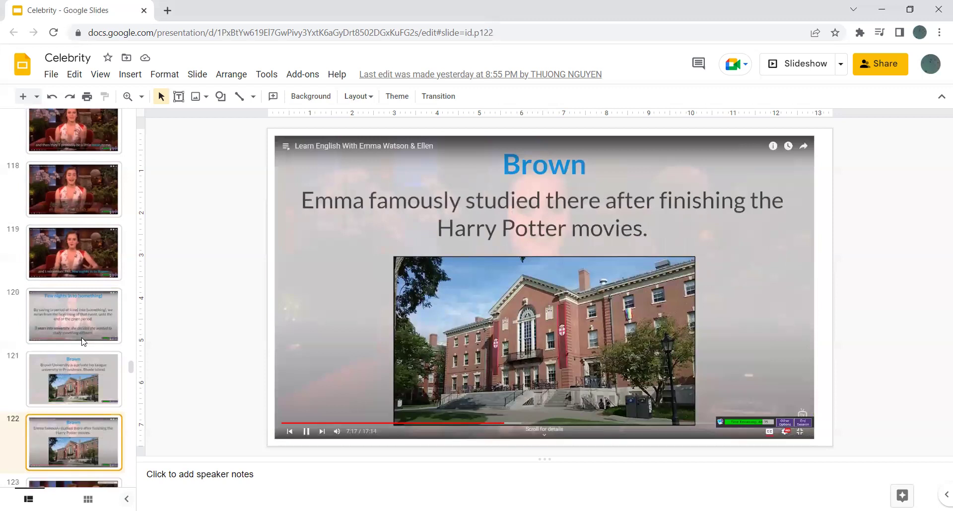
- Step from slide 123 through both To be like slides to the first 'What just happened?' slide
key("Down")
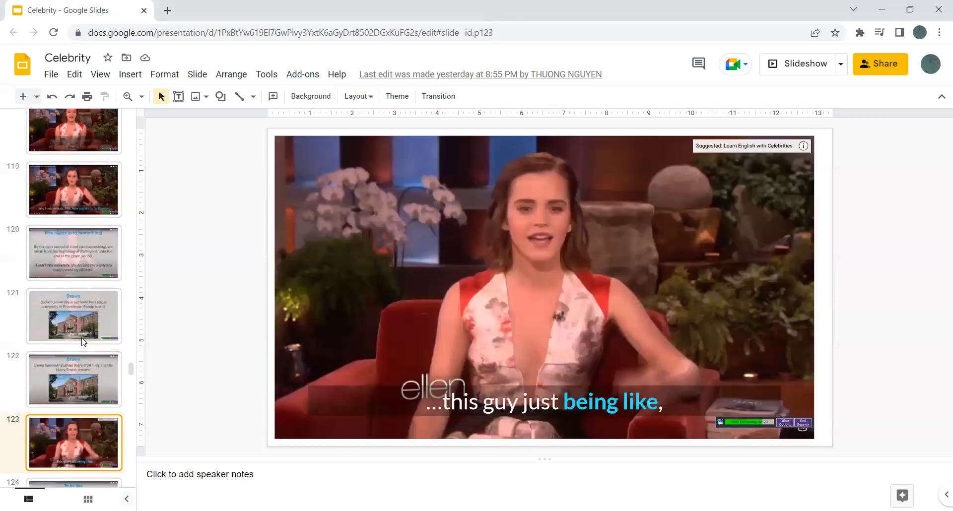
key("Down")
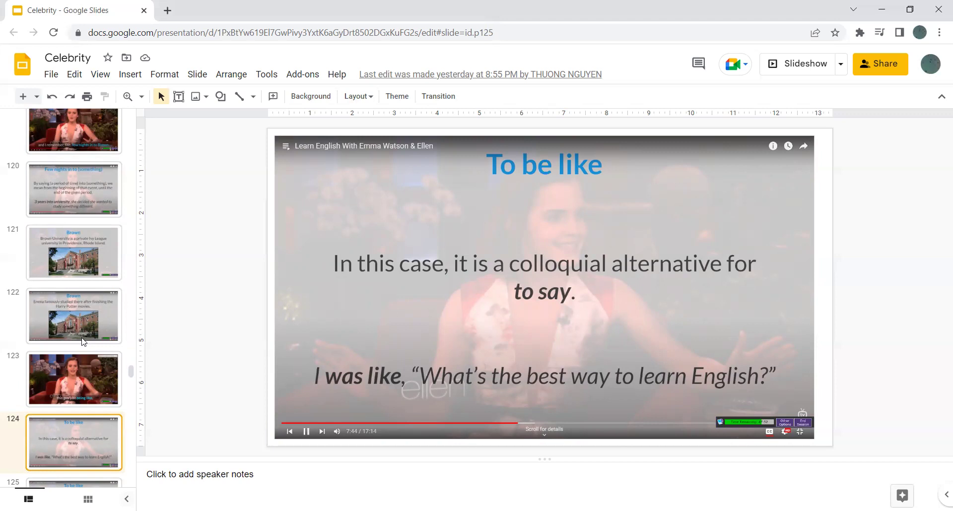
key("Down")
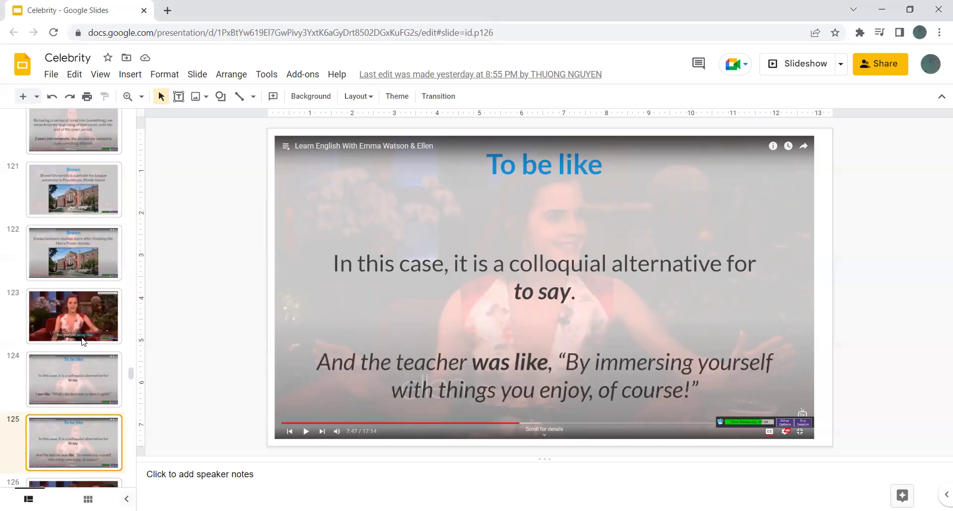
key("Down")
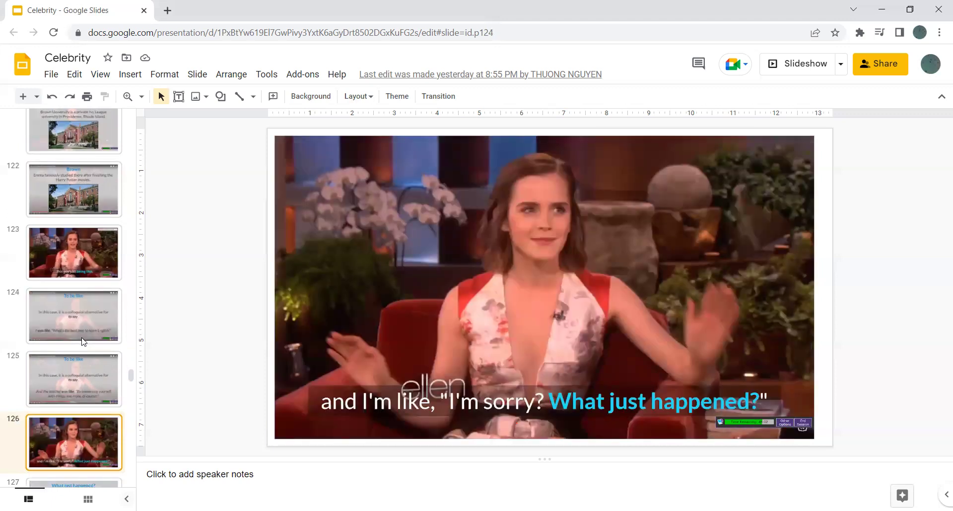
key("Down")
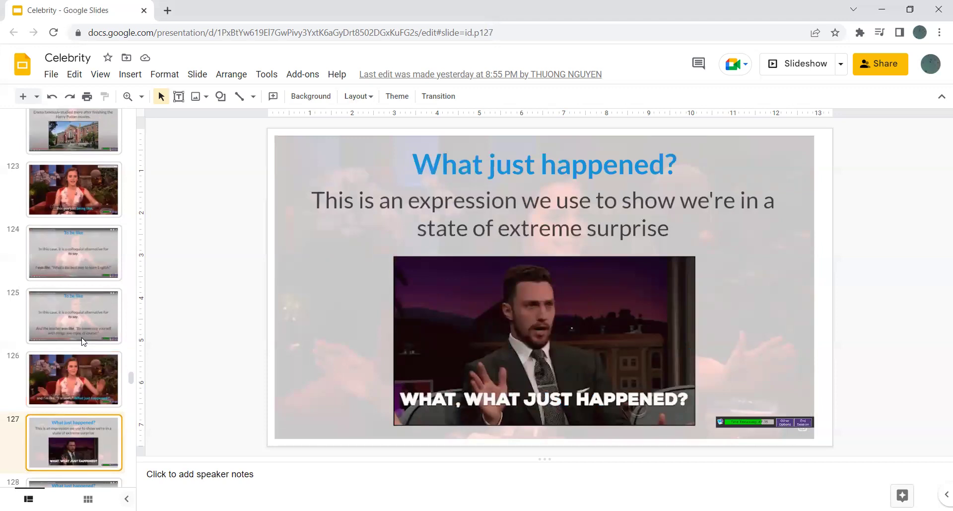
- Advance past the culture-shock clips and Open definition to slide 133 defining Straightforward
key("Down")
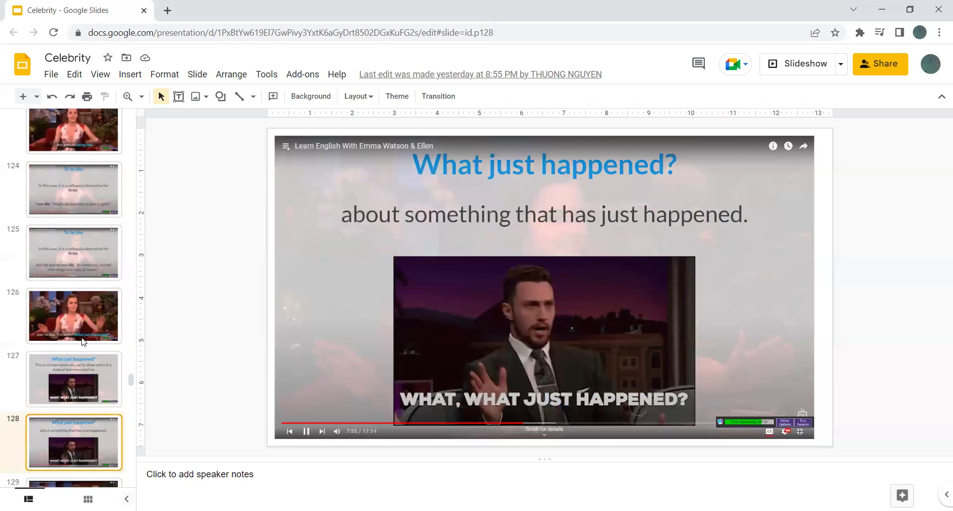
key("Down")
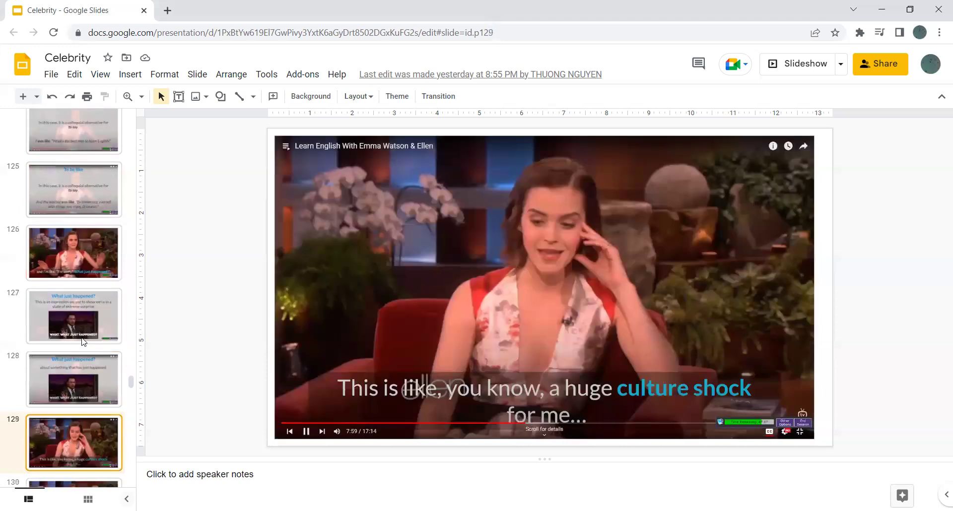
key("Down")
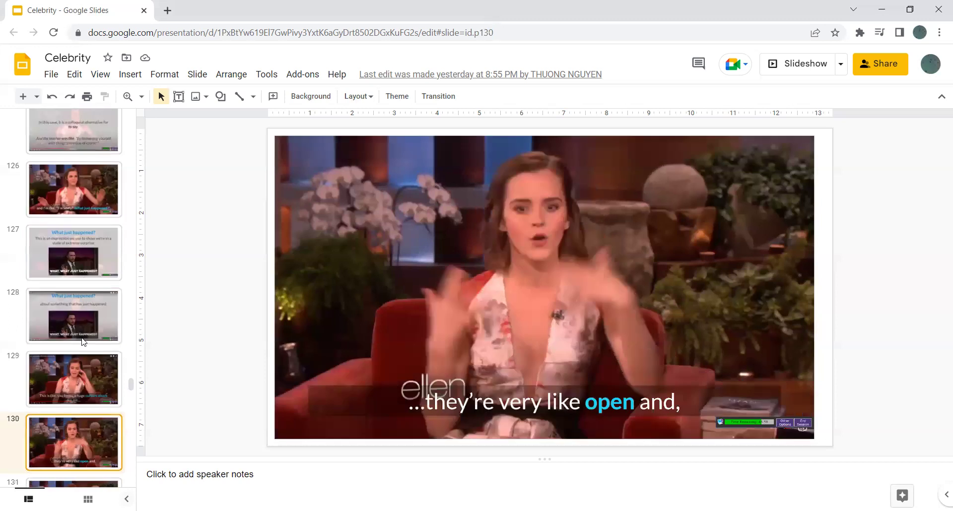
key("Down")
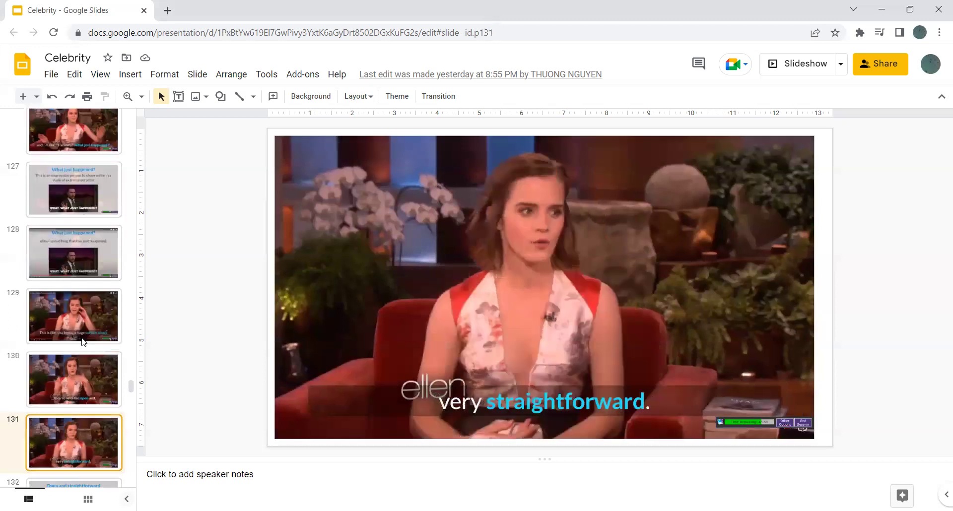
key("Down")
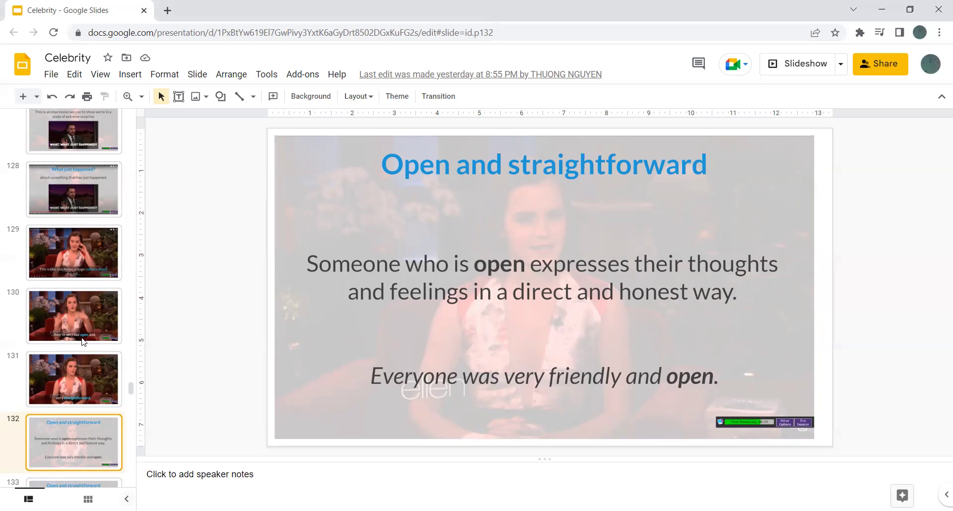
key("Down")
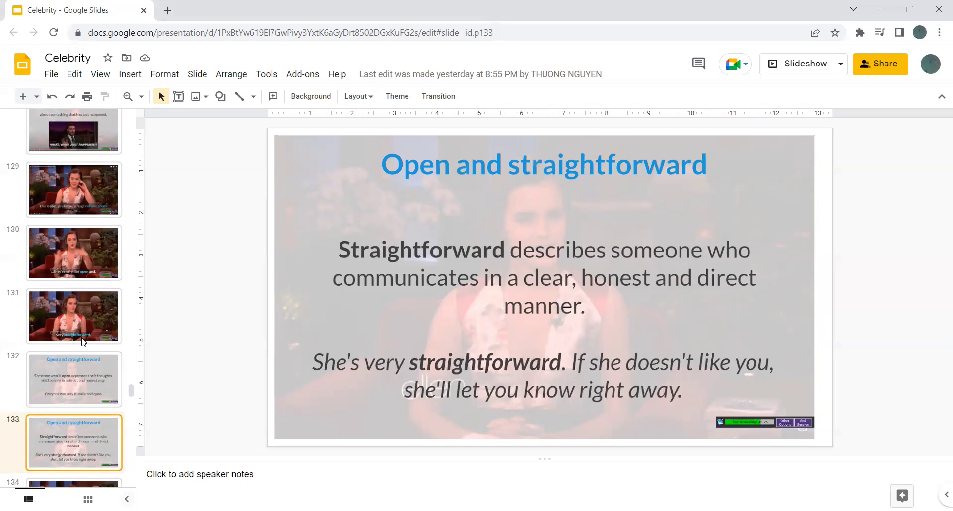
- Go through the flip-flops clip and Flip-flops definition to slide 136
key("Down")
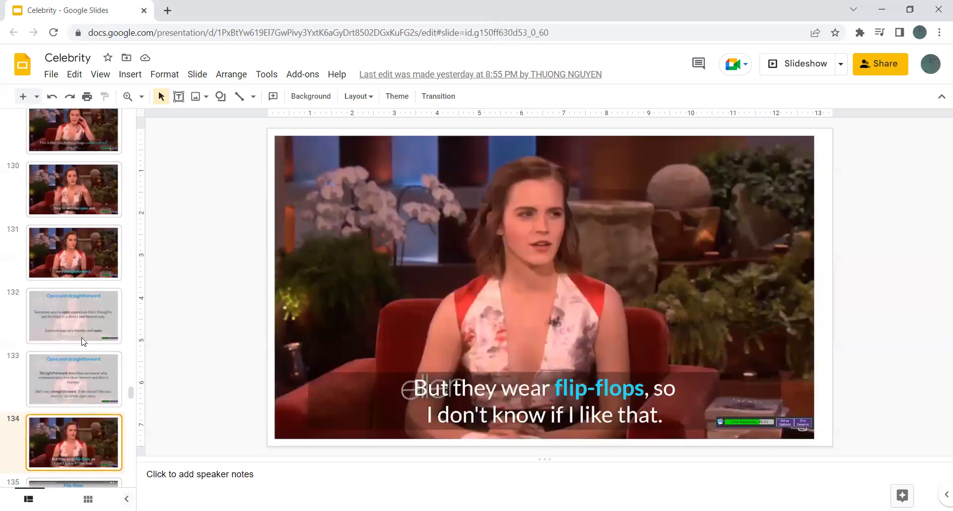
key("Down")
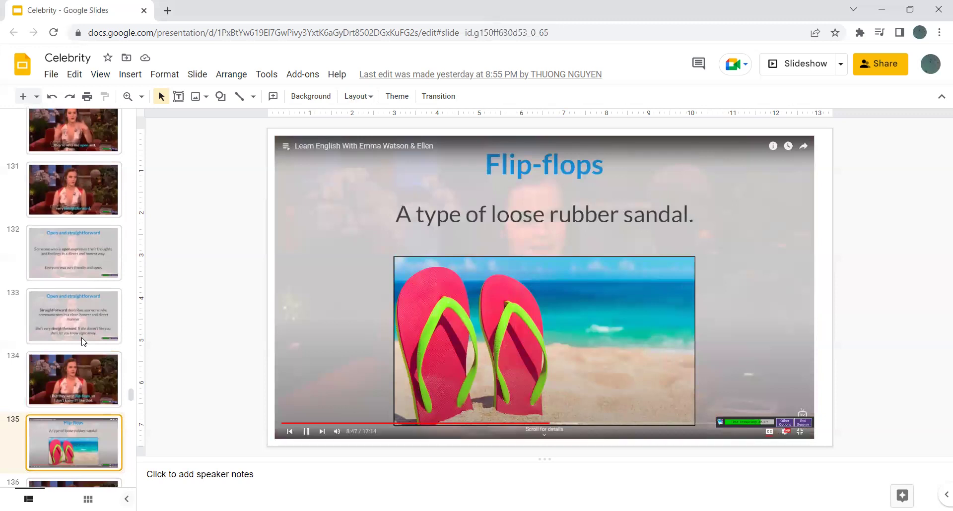
key("Down")
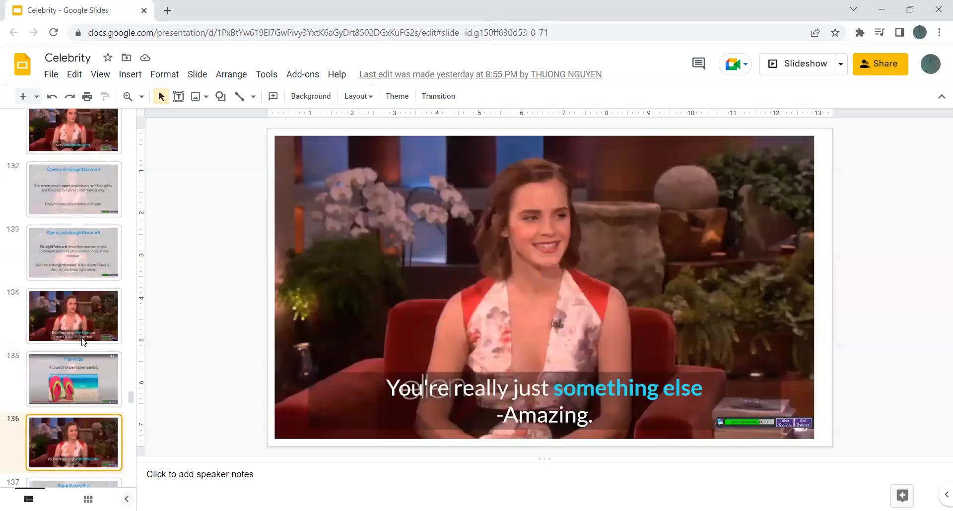
- Show the Something else definition and Thailand example, ending on slide 139's soccer example
key("Down")
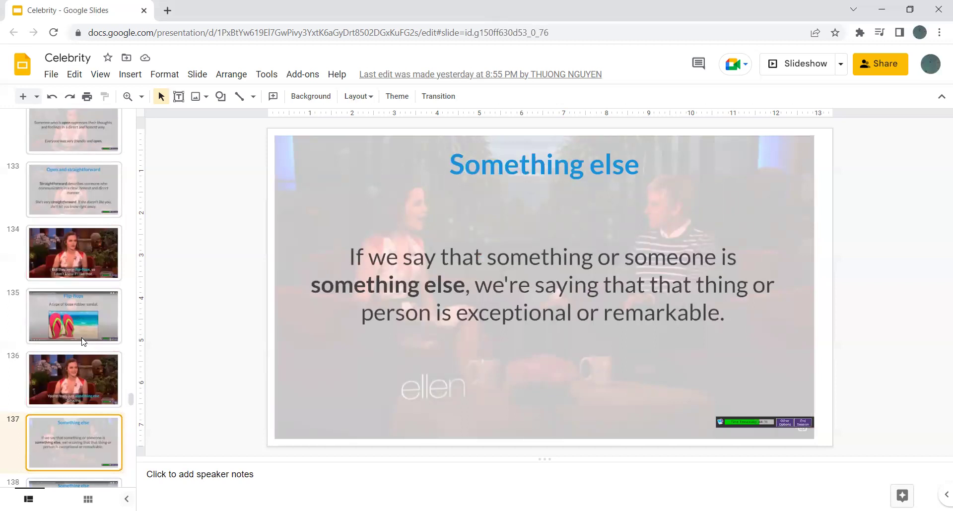
key("Down")
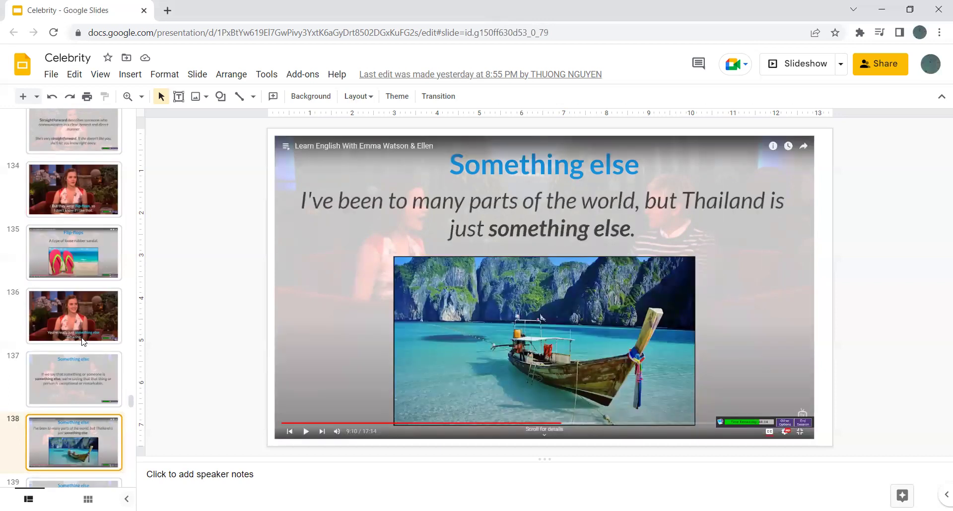
key("Down")
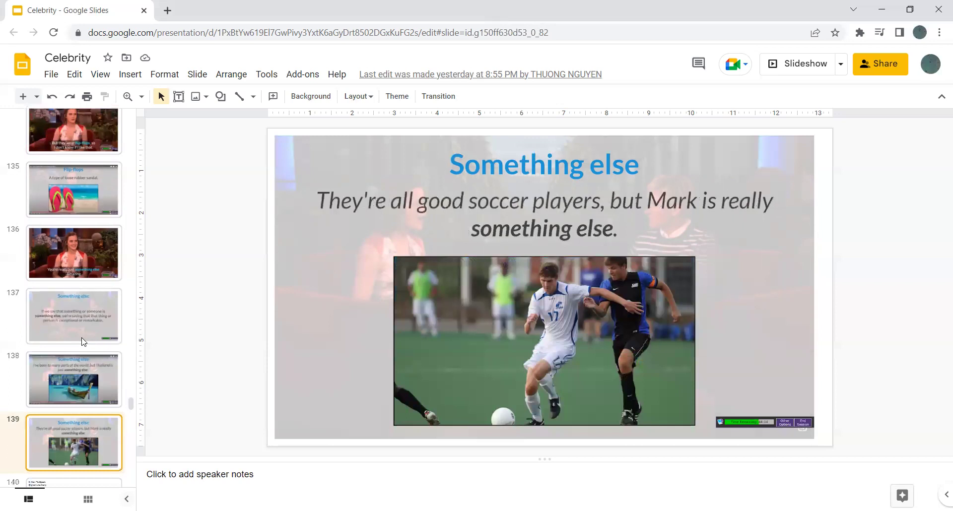
key("Down")
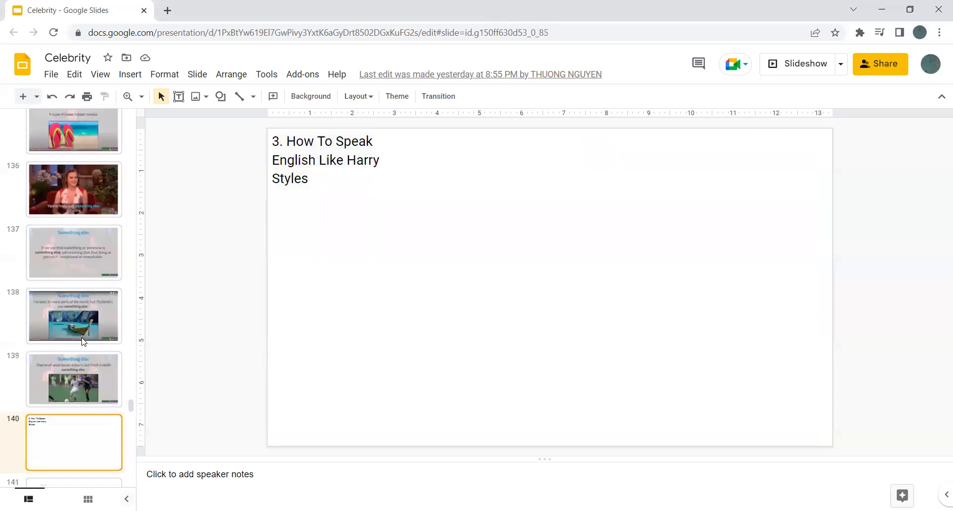
key("Up")
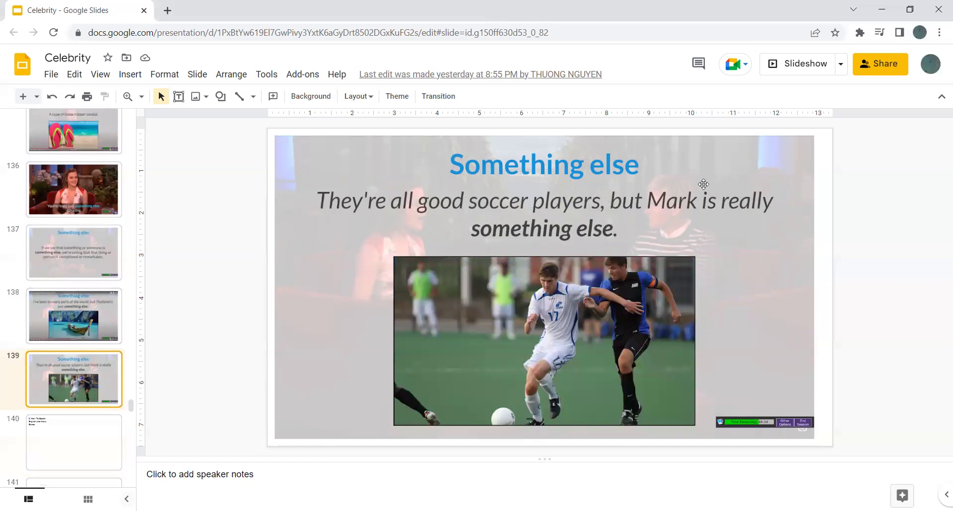